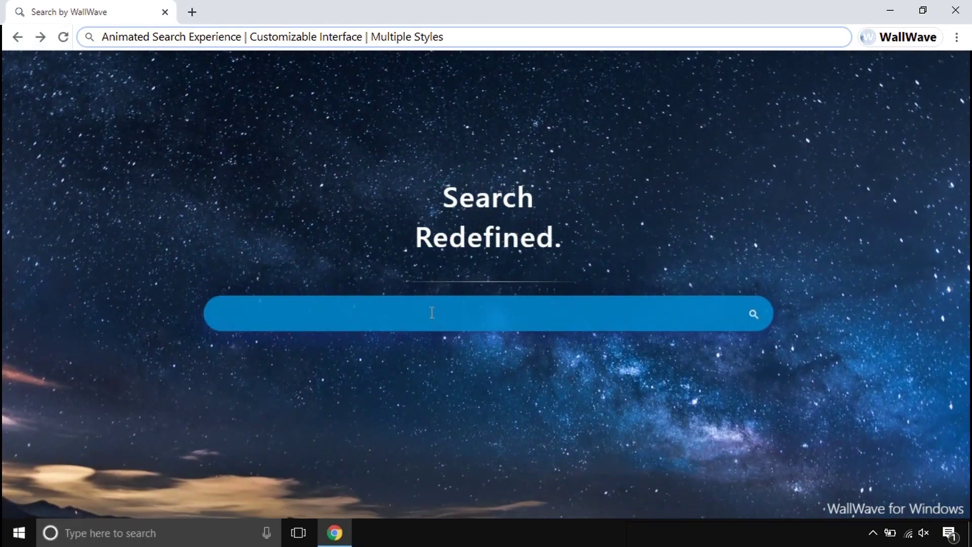
Search WallWave for 'how to make slime' and scroll through the result cards
{"action": "left_click", "coordinate": [432, 313]}
{"action": "type", "text": "how to make slime"}
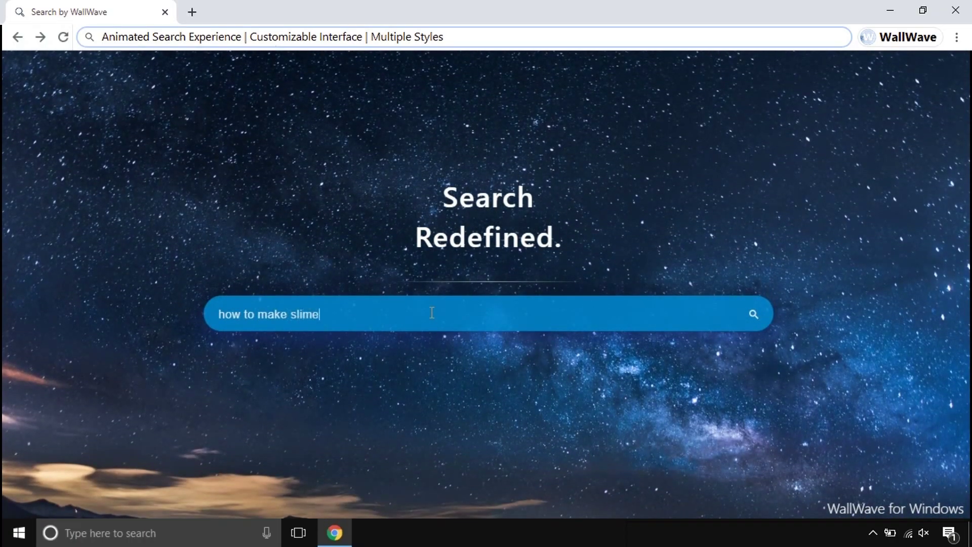
{"action": "key", "text": "Return"}
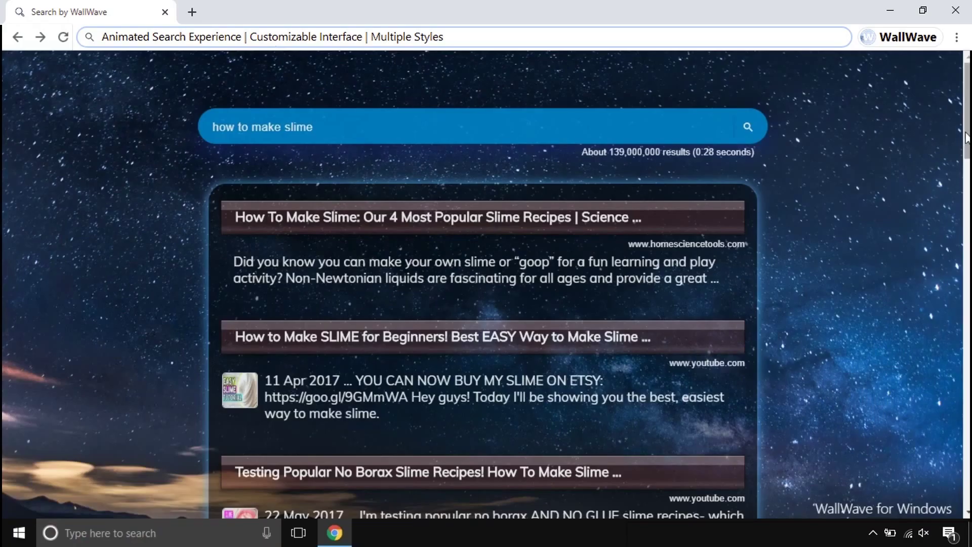
{"action": "scroll", "coordinate": [964, 286], "scroll_direction": "down", "scroll_amount": 10}
{"action": "scroll", "coordinate": [964, 287], "scroll_direction": "down", "scroll_amount": 15}
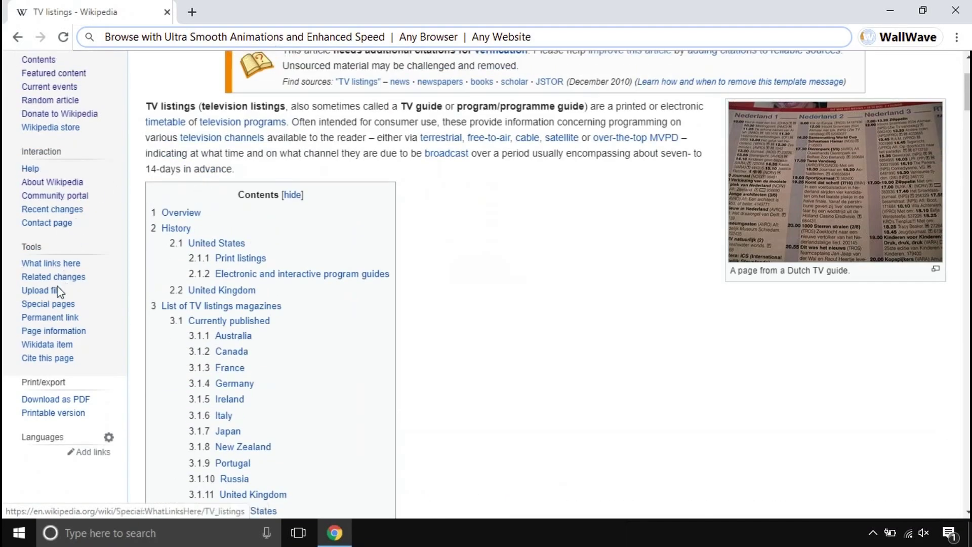
Visit Wikipedia's File Upload Wizard page, then the Golestan Province article
{"action": "left_click", "coordinate": [51, 300]}
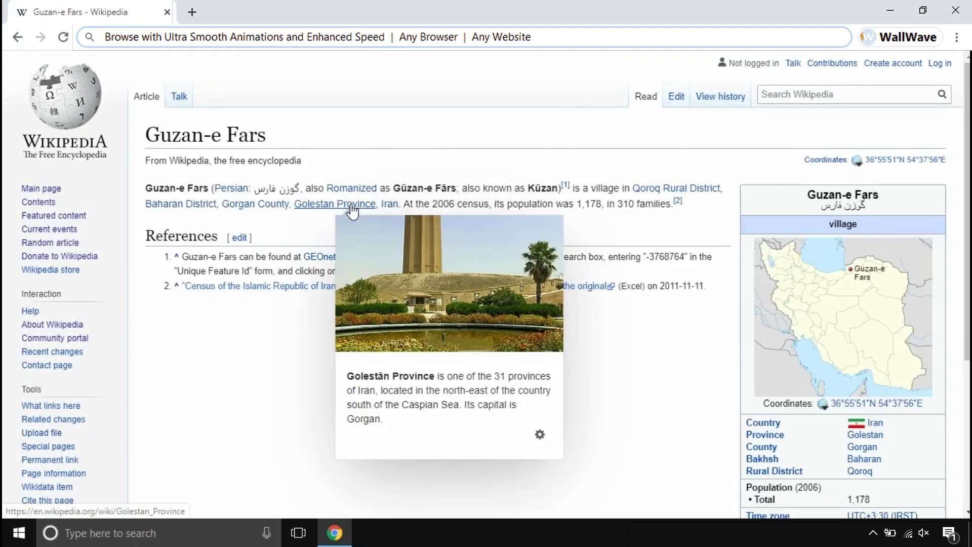
{"action": "left_click", "coordinate": [353, 206]}
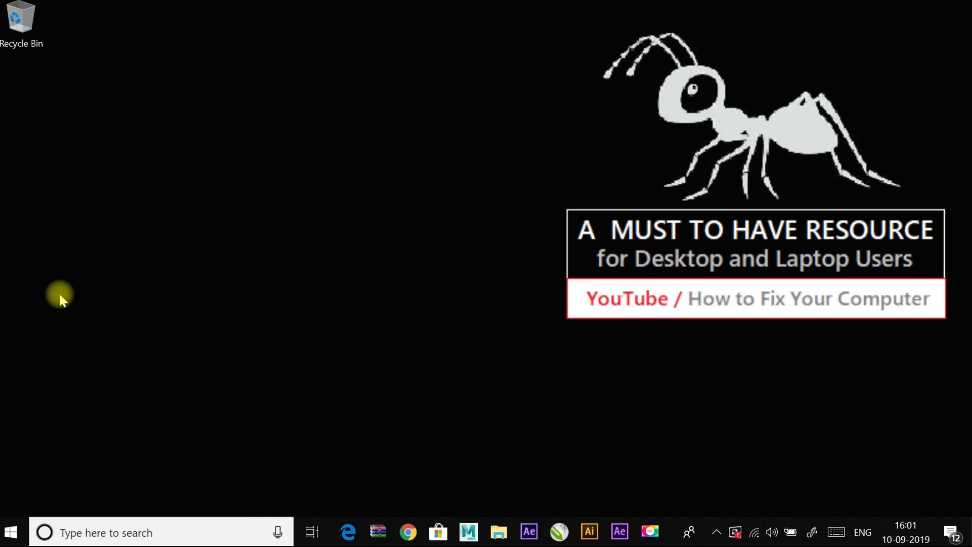
Open the Devices page in Windows Settings from the Start quick menu
{"action": "right_click", "coordinate": [9, 532]}
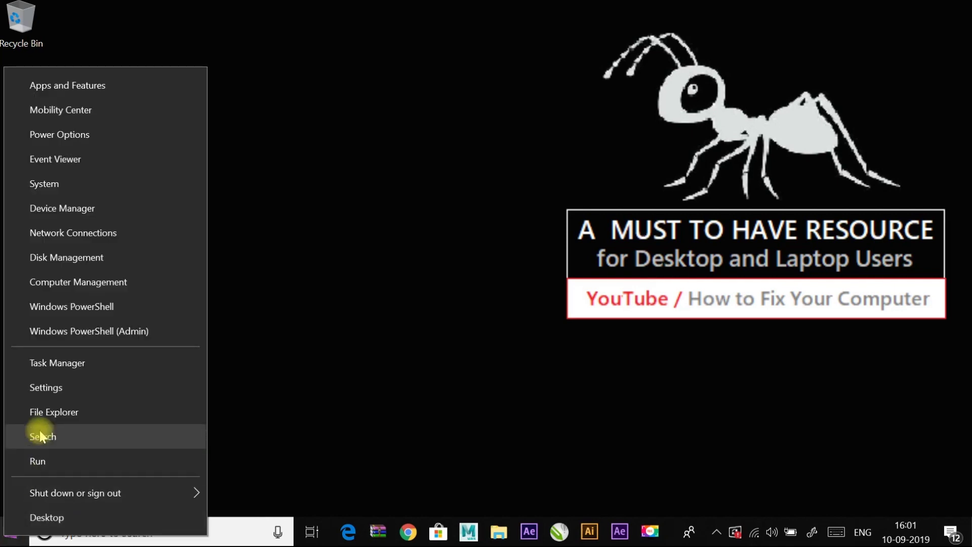
{"action": "left_click", "coordinate": [85, 386]}
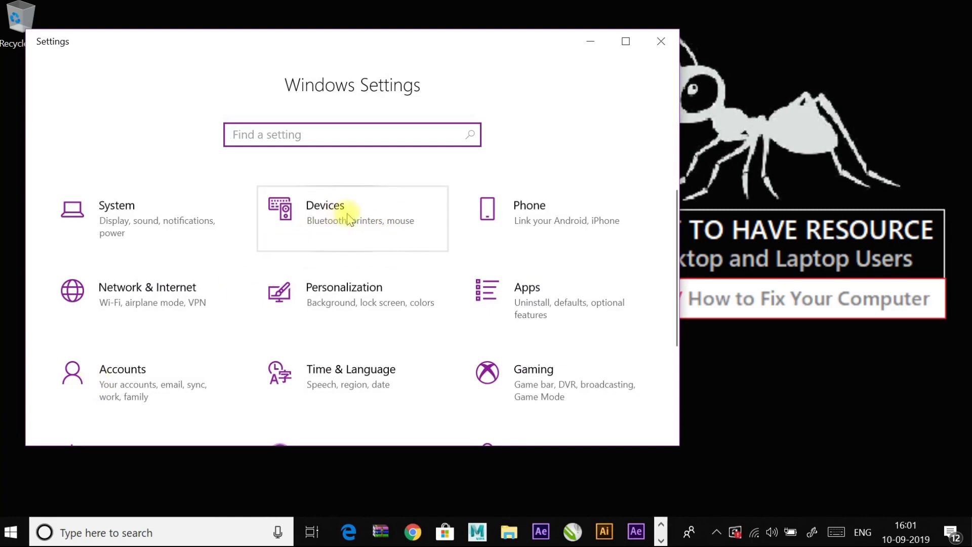
{"action": "left_click", "coordinate": [348, 219]}
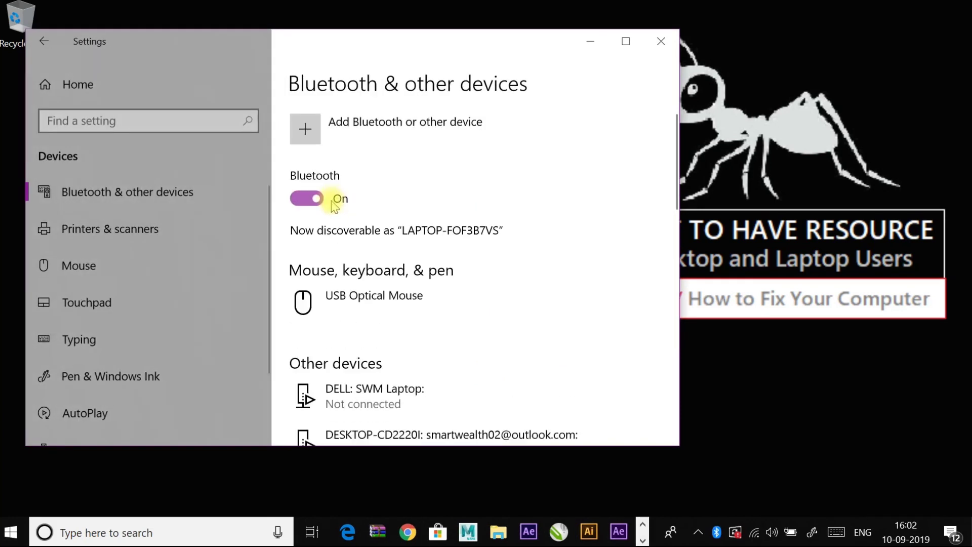
Remove the paired phone SM from the device list and confirm with Yes
{"action": "scroll", "coordinate": [337, 198], "scroll_direction": "down", "scroll_amount": 3}
{"action": "scroll", "coordinate": [334, 205], "scroll_direction": "down", "scroll_amount": 3}
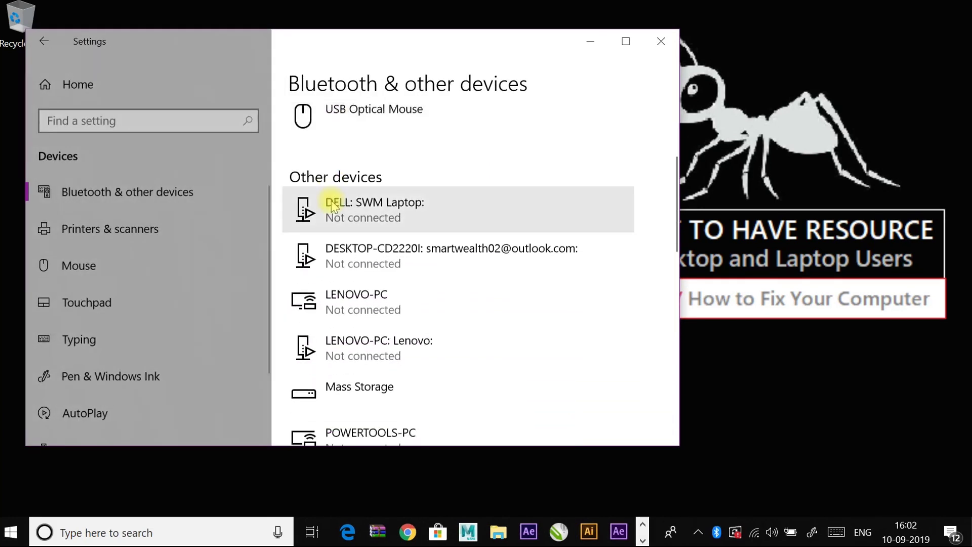
{"action": "scroll", "coordinate": [418, 387], "scroll_direction": "down", "scroll_amount": 2}
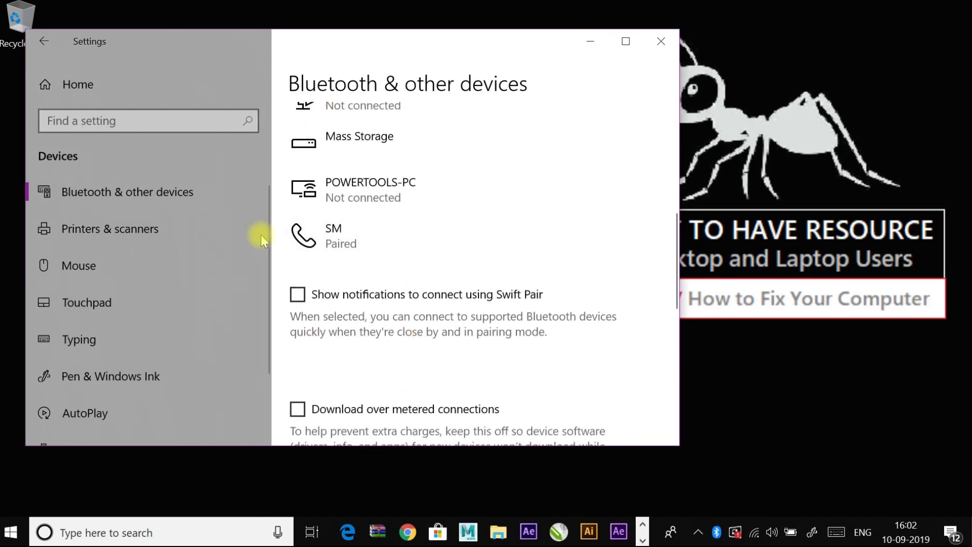
{"action": "left_click", "coordinate": [369, 242]}
{"action": "left_click", "coordinate": [552, 283]}
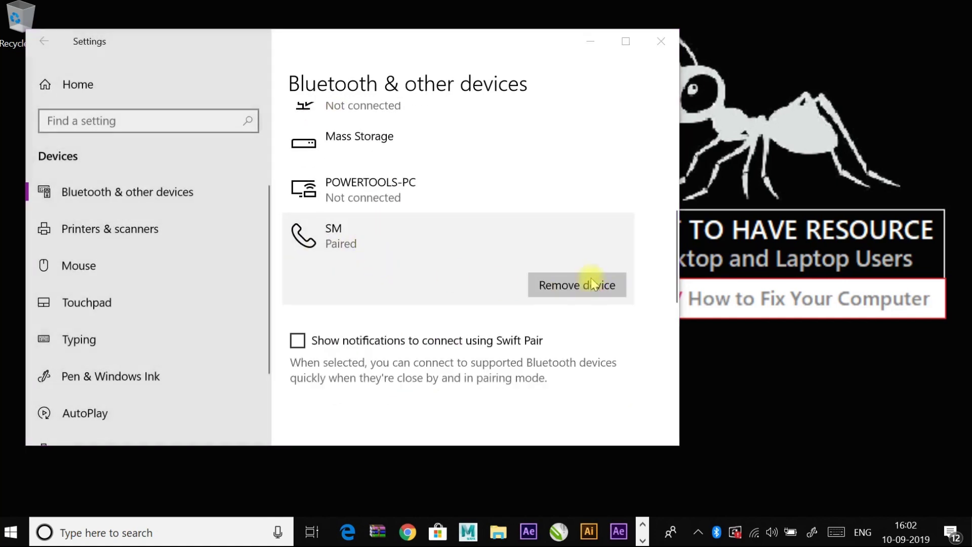
{"action": "left_click", "coordinate": [629, 240]}
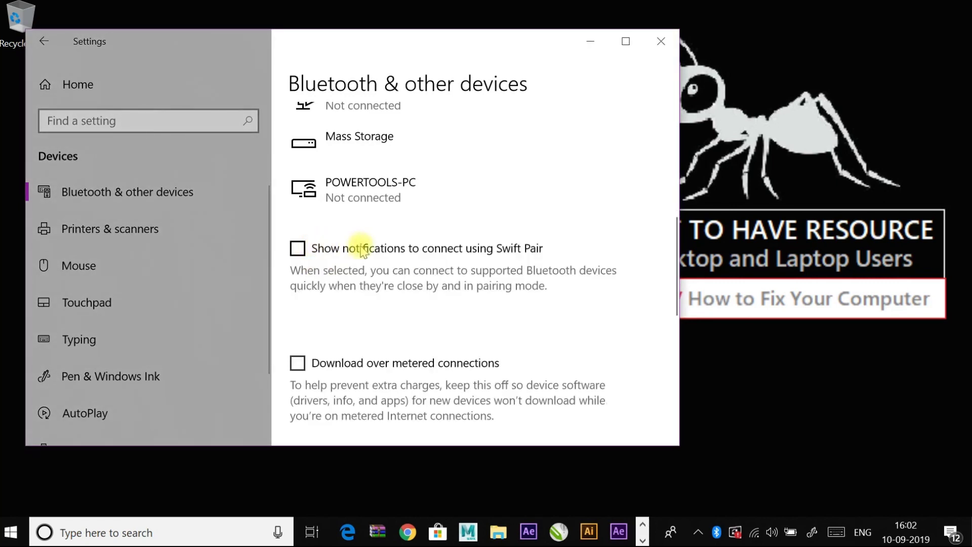
{"action": "scroll", "coordinate": [362, 251], "scroll_direction": "up", "scroll_amount": 10}
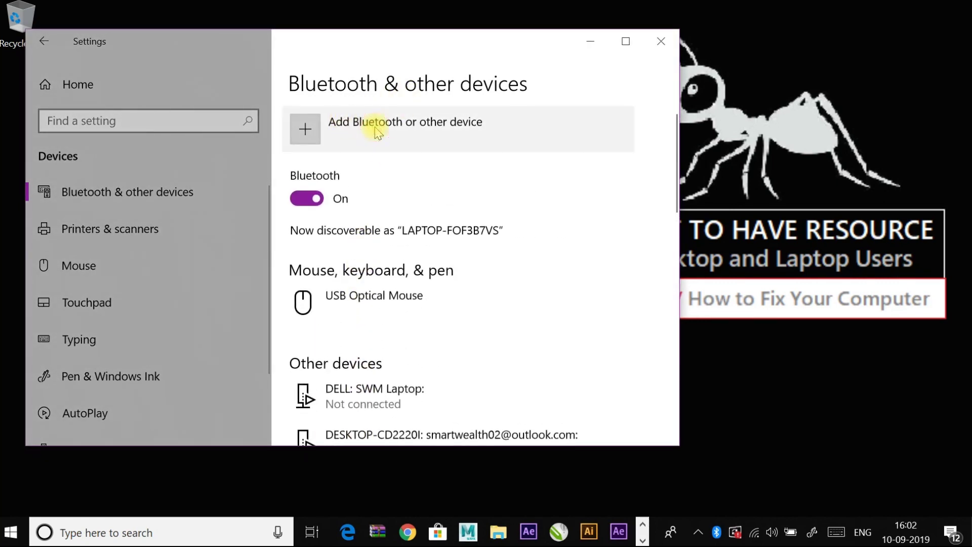
Pair the phone SM over Bluetooth with the matching PIN, then close Settings
{"action": "left_click", "coordinate": [377, 133]}
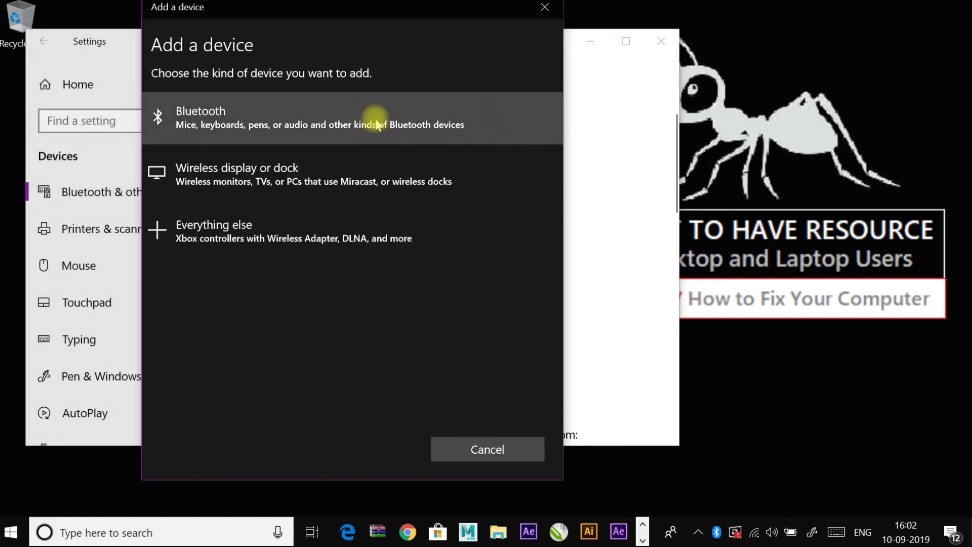
{"action": "left_click", "coordinate": [238, 121]}
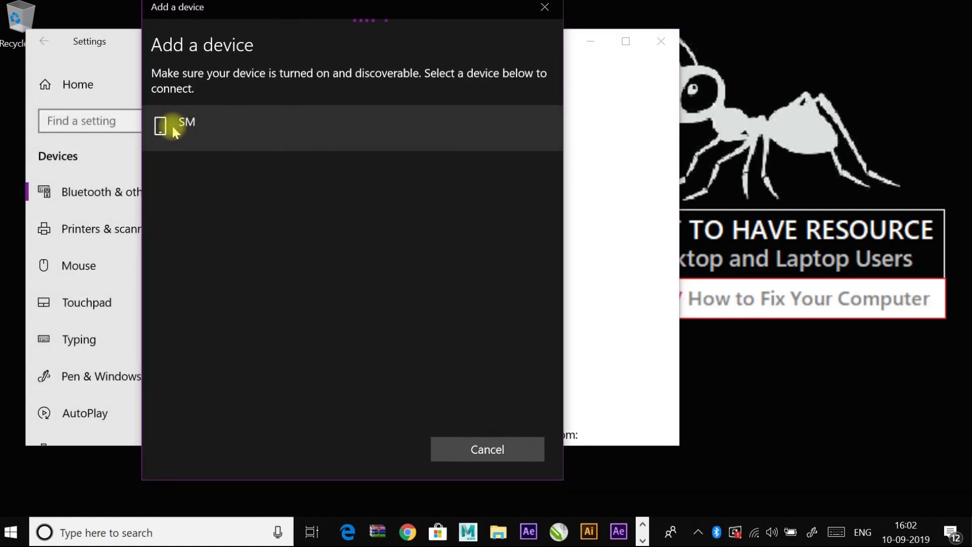
{"action": "left_click", "coordinate": [176, 126]}
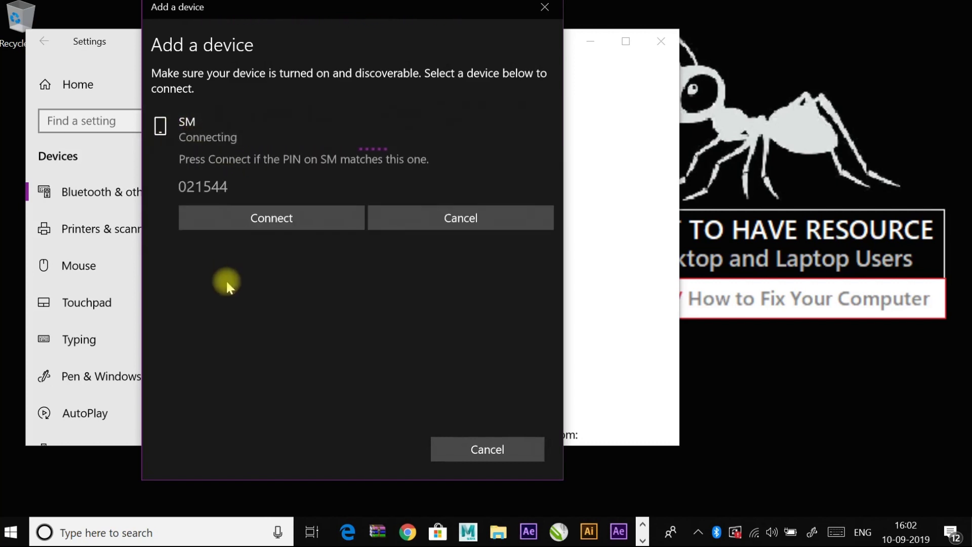
{"action": "left_click", "coordinate": [322, 213]}
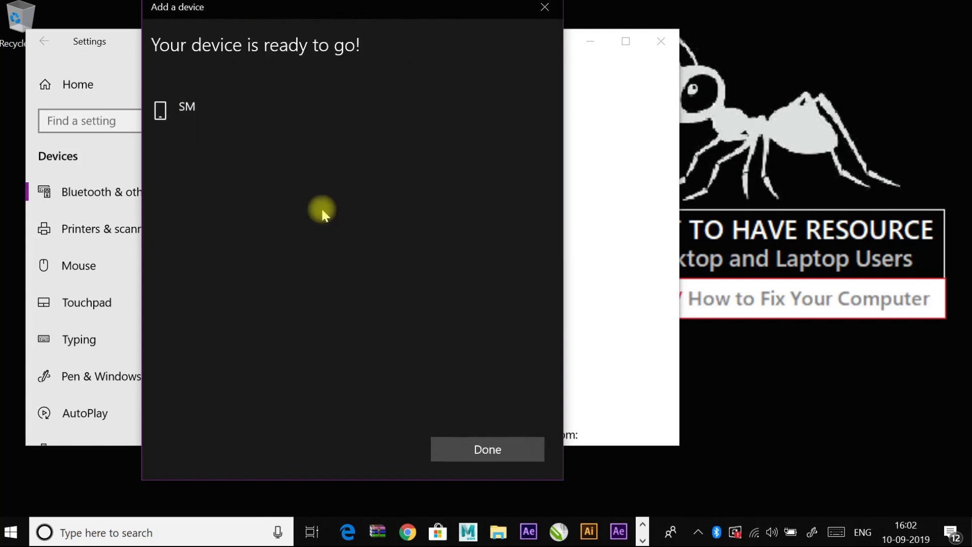
{"action": "left_click", "coordinate": [441, 449]}
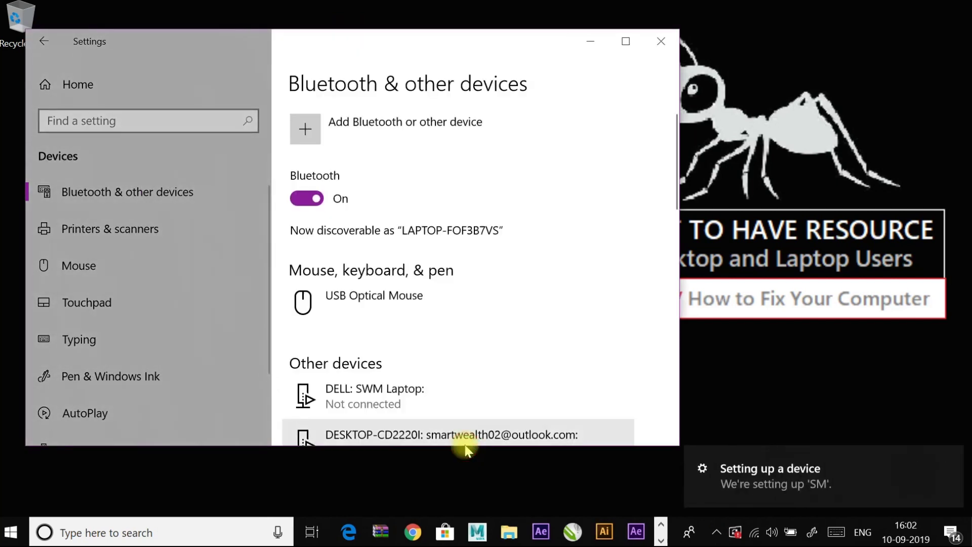
{"action": "scroll", "coordinate": [465, 436], "scroll_direction": "down", "scroll_amount": 3}
{"action": "left_click", "coordinate": [661, 41]}
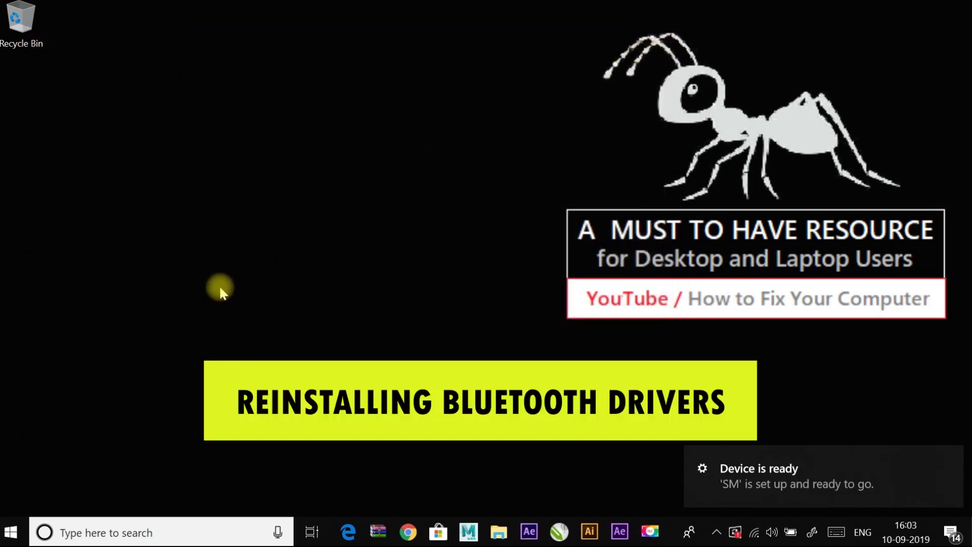
Open Device Manager and select the SM device under the expanded Bluetooth category
{"action": "right_click", "coordinate": [10, 531]}
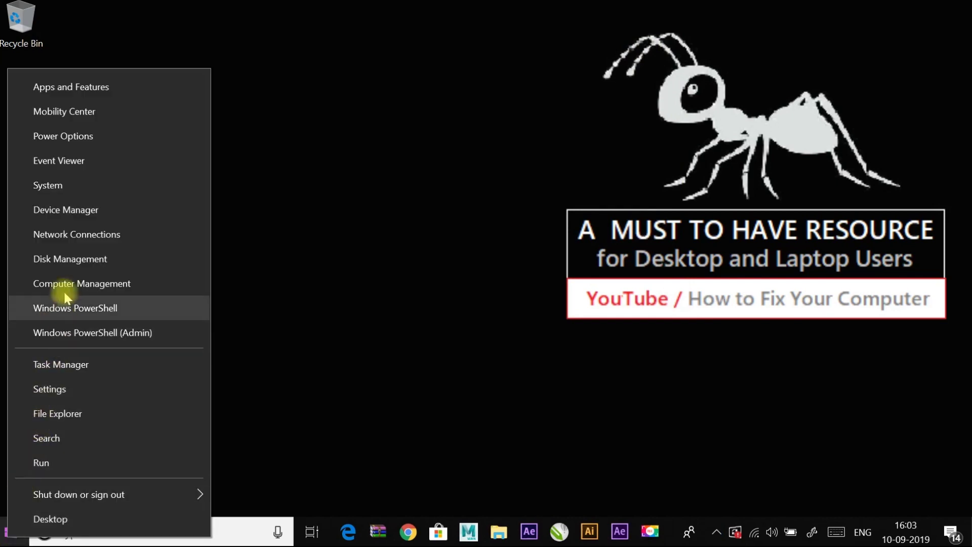
{"action": "left_click", "coordinate": [76, 215]}
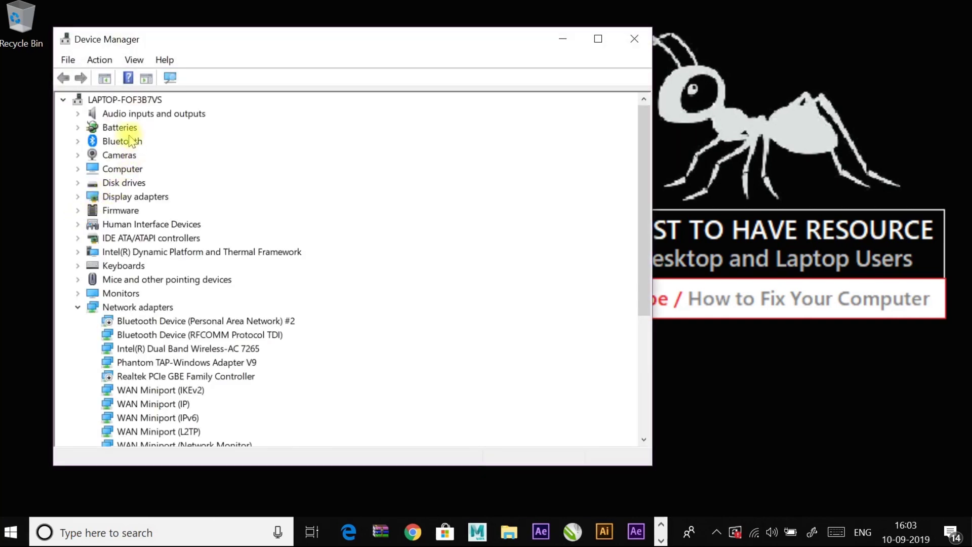
{"action": "double_click", "coordinate": [132, 144]}
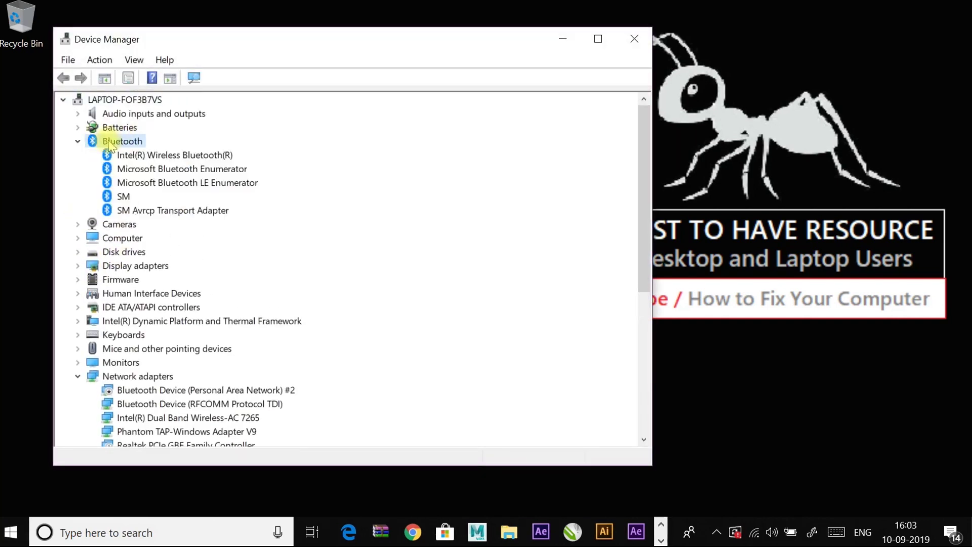
{"action": "left_click", "coordinate": [126, 197]}
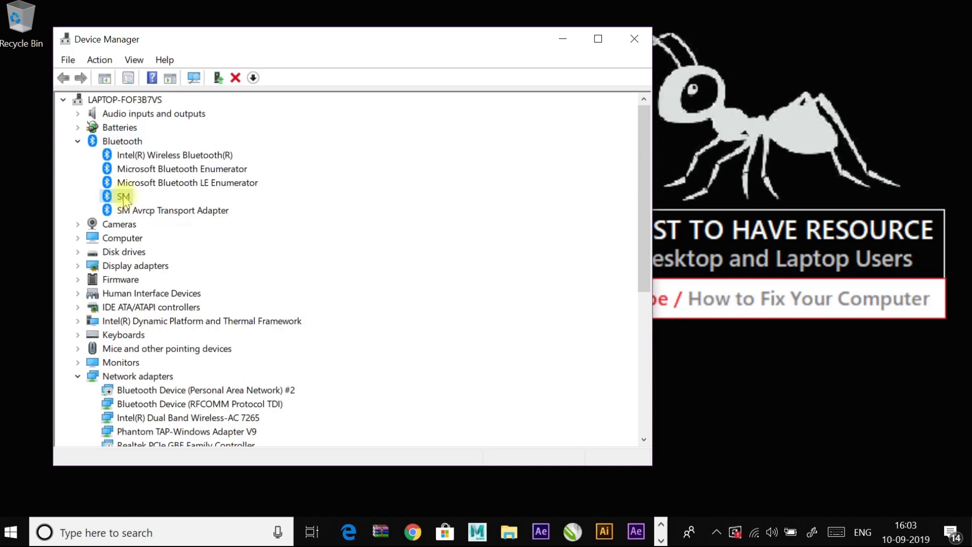
Uninstall the SM device, scan for hardware changes to reinstall it, and close Device Manager
{"action": "right_click", "coordinate": [129, 200]}
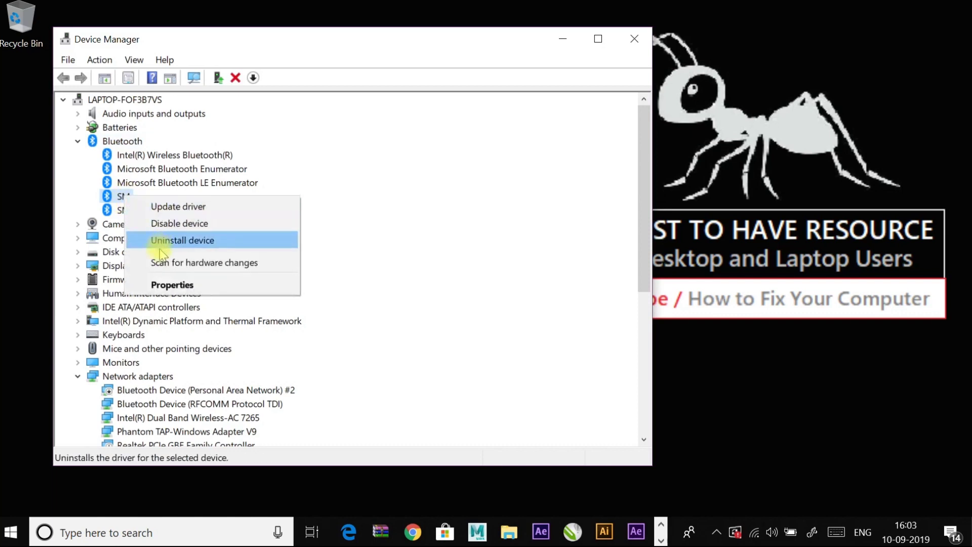
{"action": "left_click", "coordinate": [171, 240]}
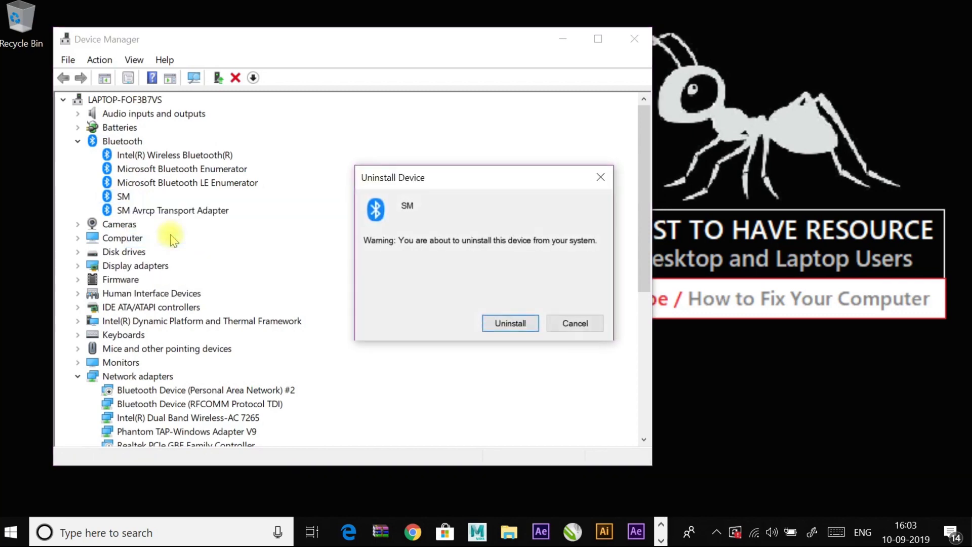
{"action": "left_click", "coordinate": [512, 324]}
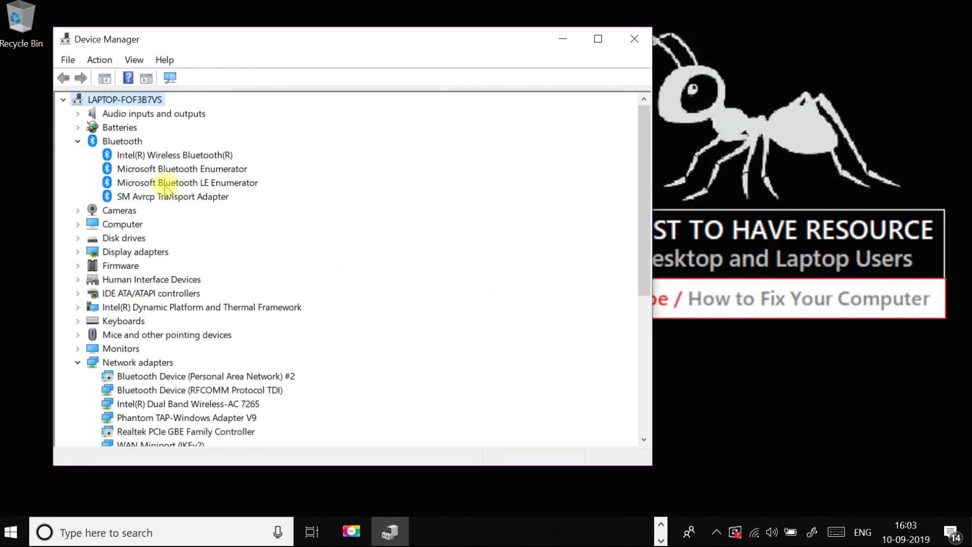
{"action": "left_click", "coordinate": [170, 78]}
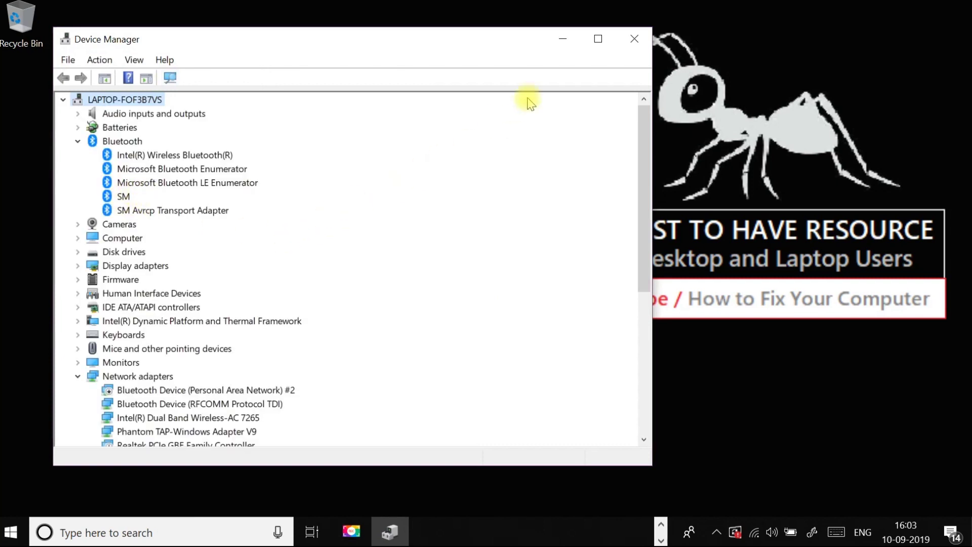
{"action": "left_click", "coordinate": [635, 39]}
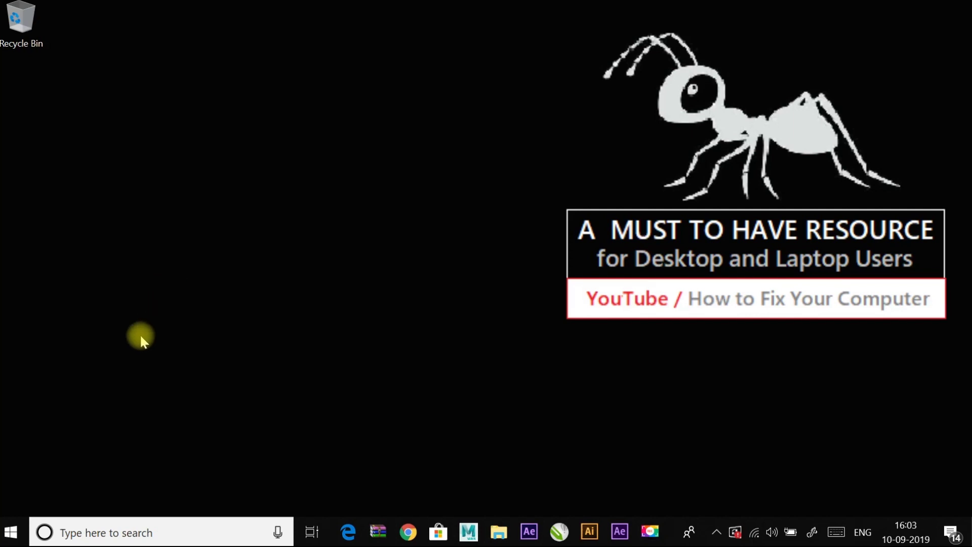
Open the Update & Security troubleshooting page in Windows Settings
{"action": "right_click", "coordinate": [10, 531]}
{"action": "left_click", "coordinate": [59, 389]}
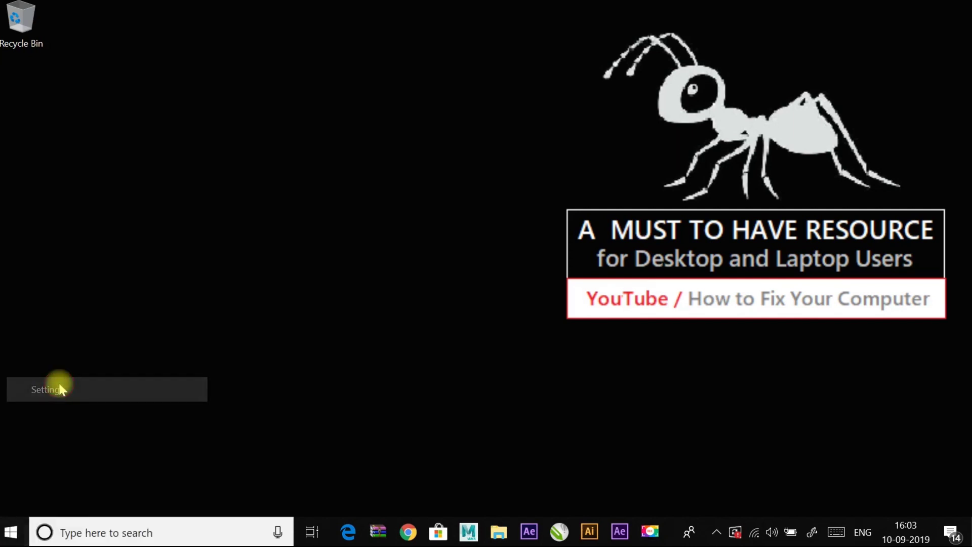
{"action": "scroll", "coordinate": [218, 320], "scroll_direction": "down", "scroll_amount": 2}
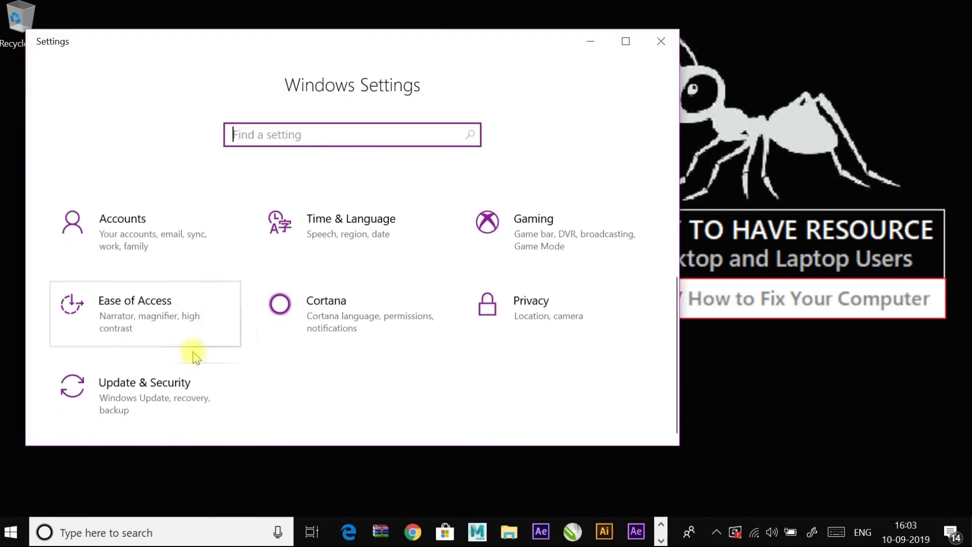
{"action": "left_click", "coordinate": [124, 390]}
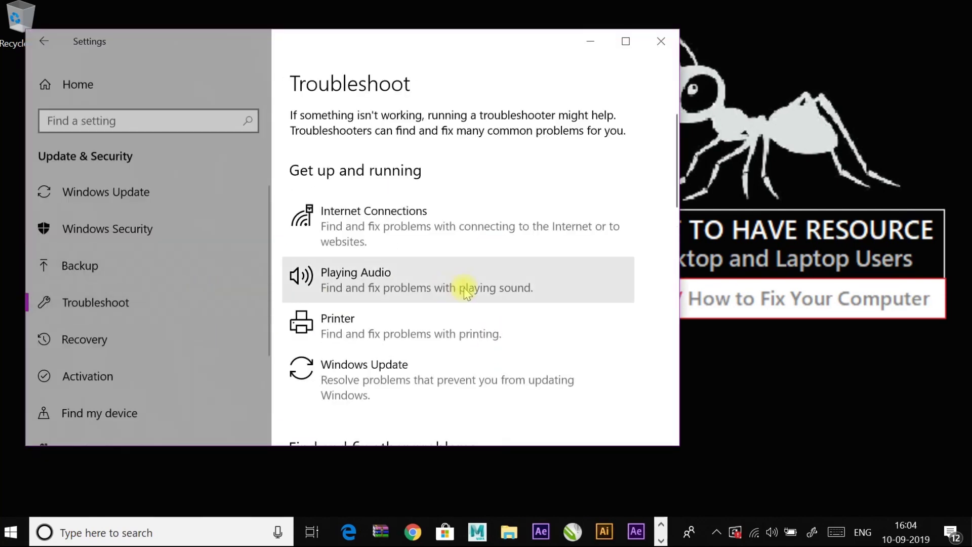
Run the Hardware and Devices troubleshooter on the Realtek PCIe GBE controller and apply its fix
{"action": "scroll", "coordinate": [461, 388], "scroll_direction": "down", "scroll_amount": 5}
{"action": "scroll", "coordinate": [457, 386], "scroll_direction": "down", "scroll_amount": 1}
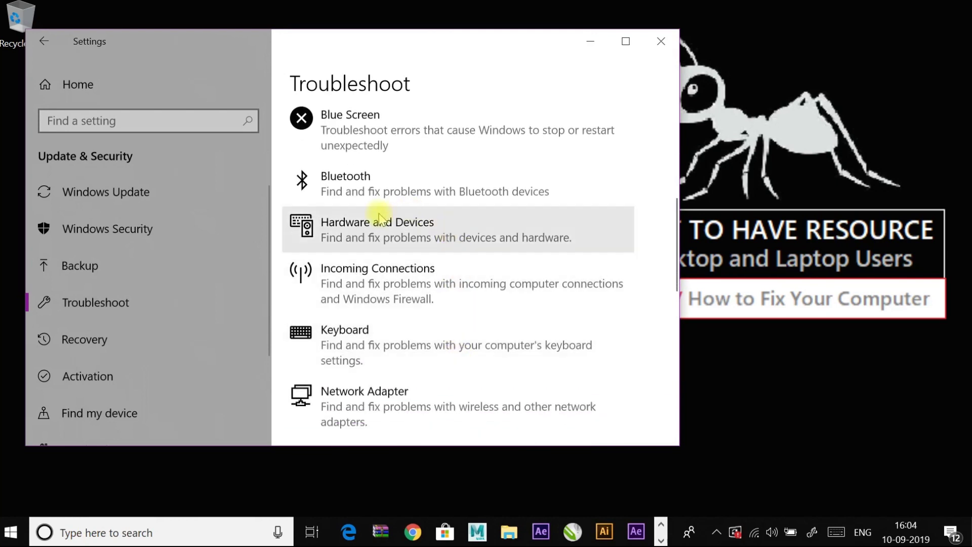
{"action": "left_click", "coordinate": [549, 231]}
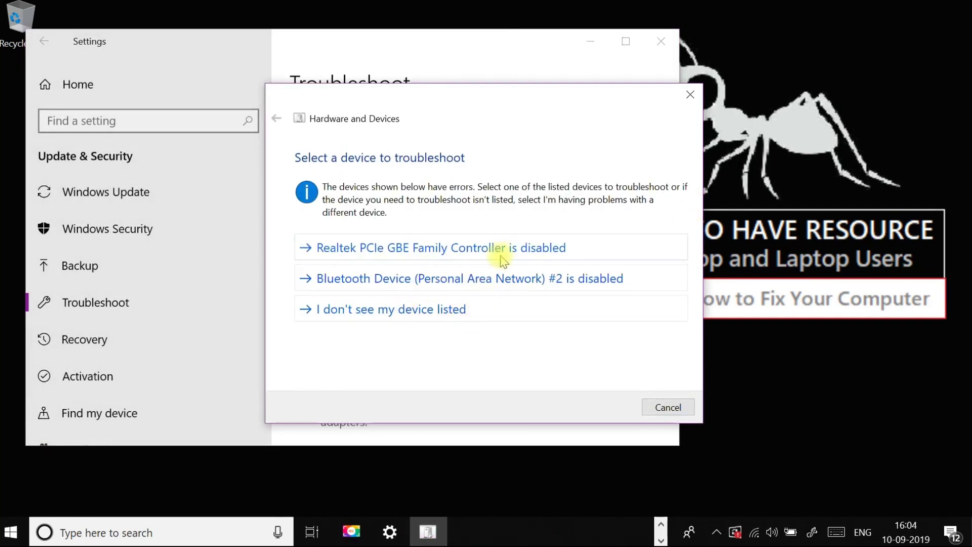
{"action": "left_click", "coordinate": [398, 248]}
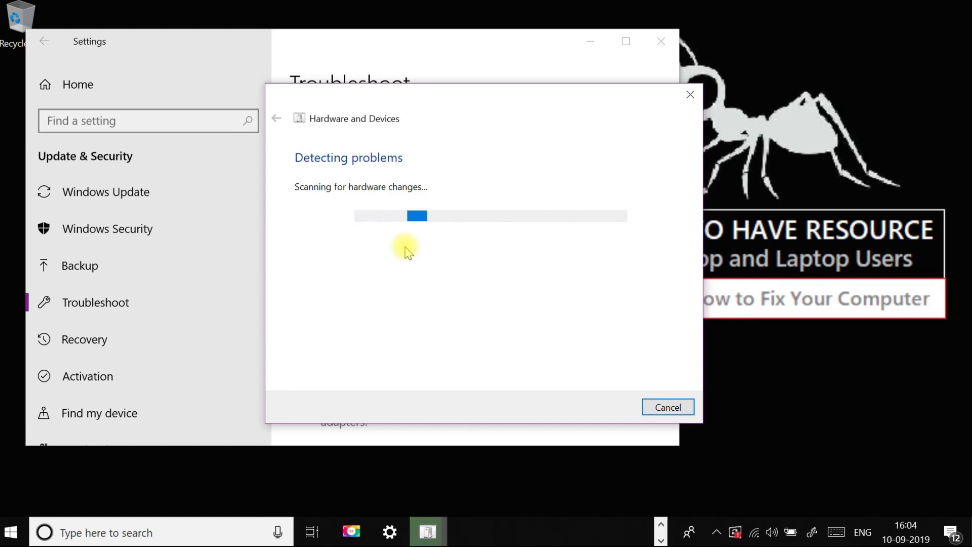
{"action": "left_click", "coordinate": [402, 206]}
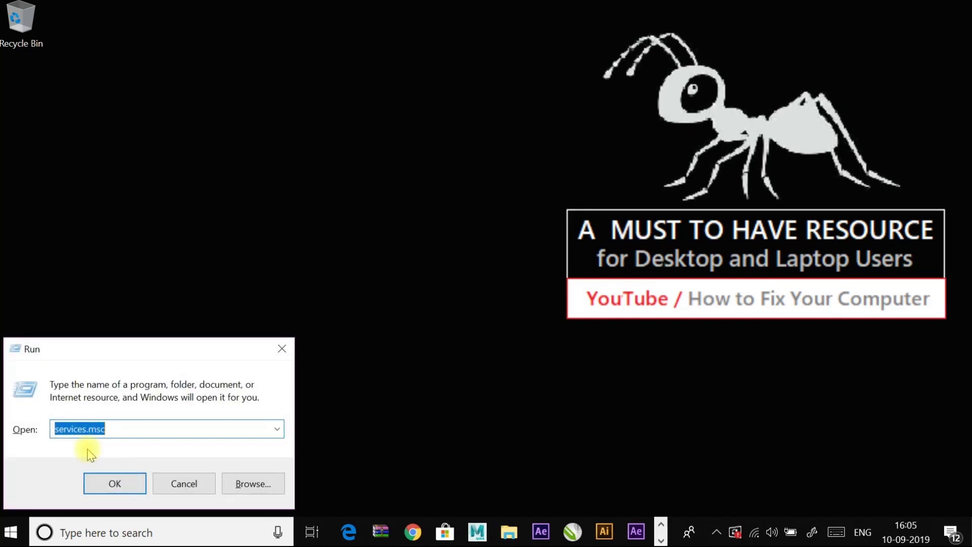
Launch services.msc and locate the Bluetooth Support Service in the list
{"action": "key", "text": "End"}
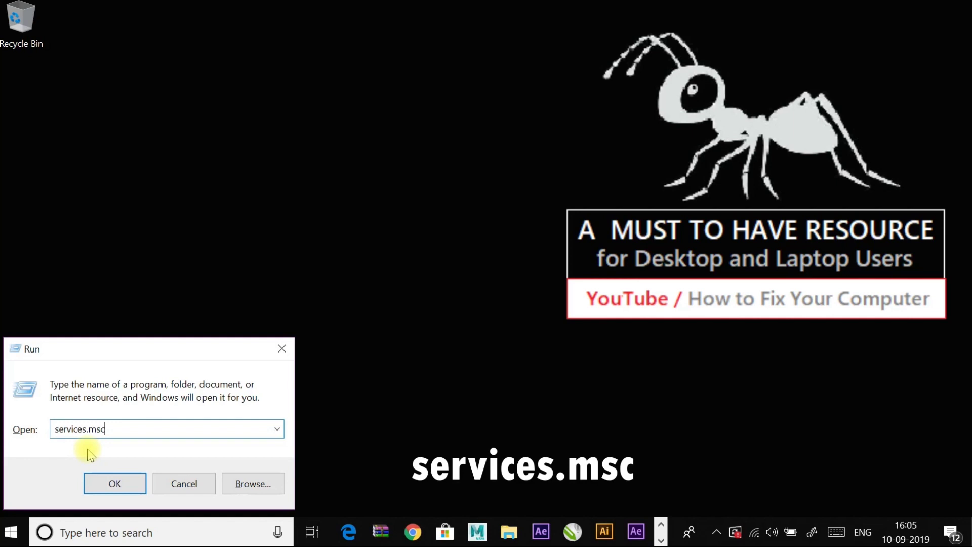
{"action": "key", "text": "ctrl+a"}
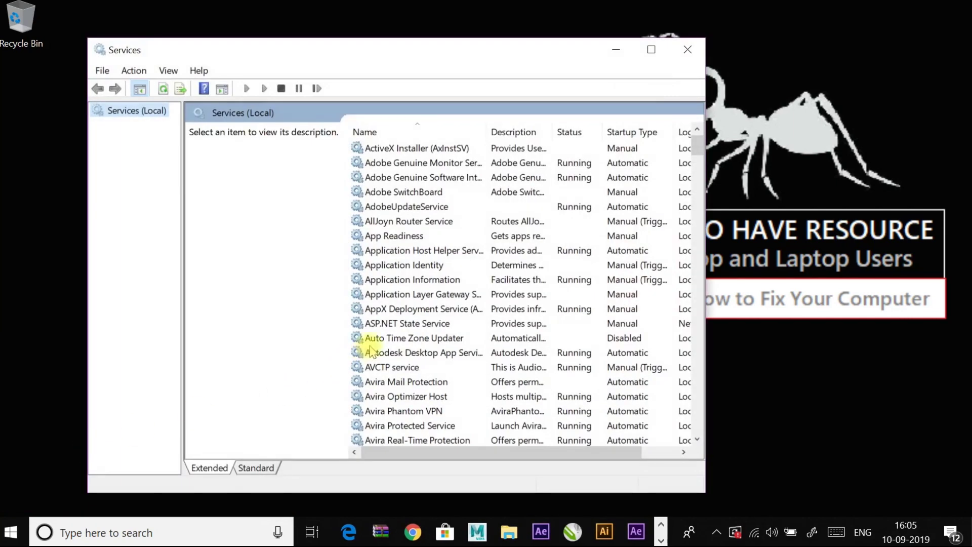
{"action": "left_click", "coordinate": [371, 351]}
{"action": "type", "text": "bl"}
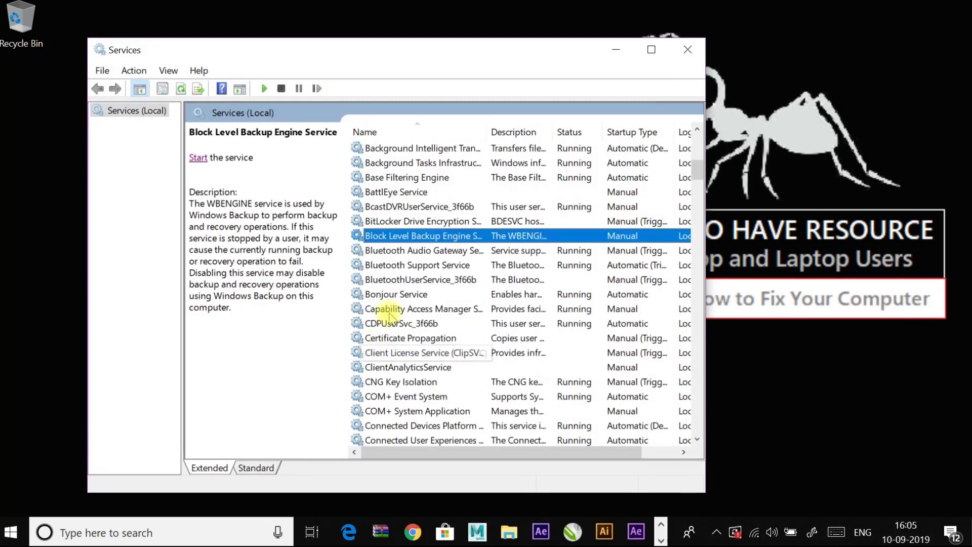
{"action": "left_click", "coordinate": [429, 265]}
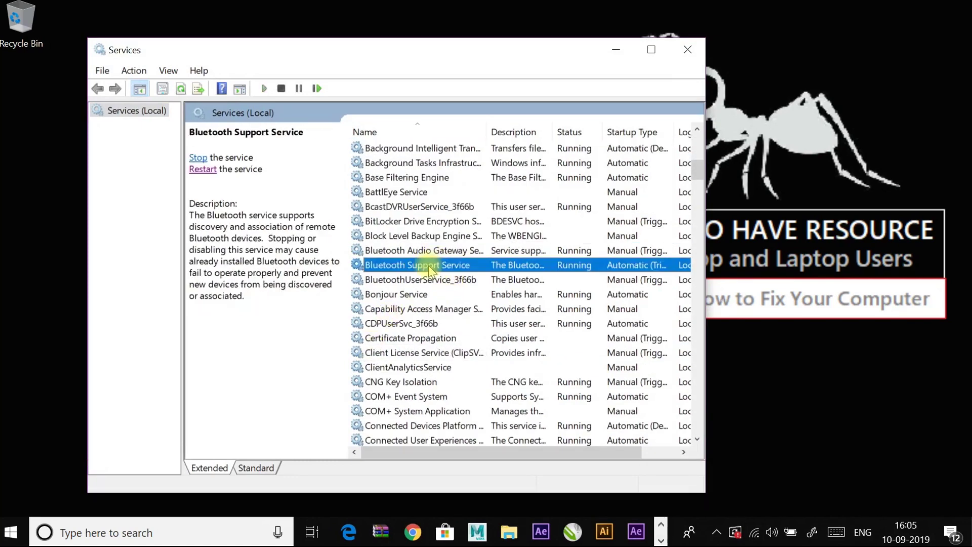
Open the Bluetooth Support Service properties and keep its startup type Automatic
{"action": "double_click", "coordinate": [403, 267]}
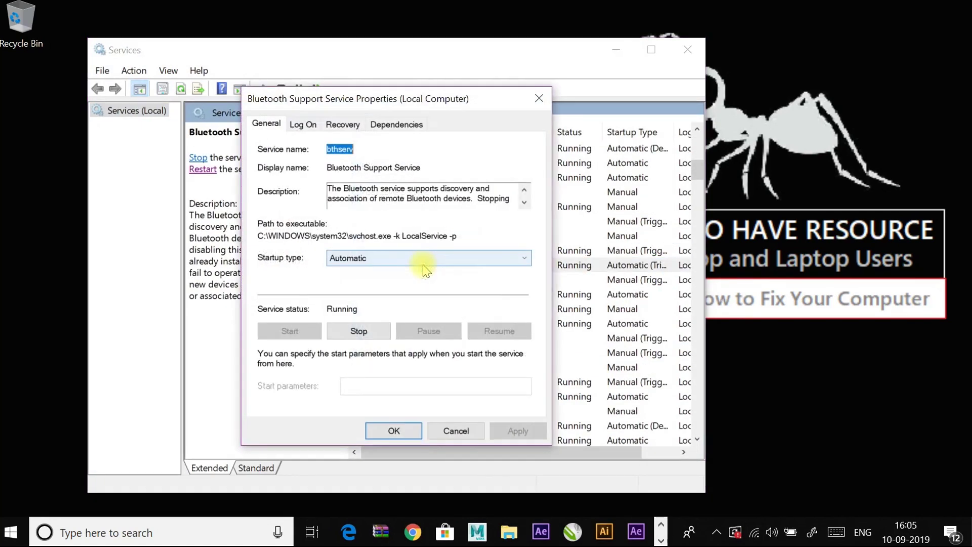
{"action": "left_click", "coordinate": [380, 260]}
{"action": "left_click", "coordinate": [365, 280]}
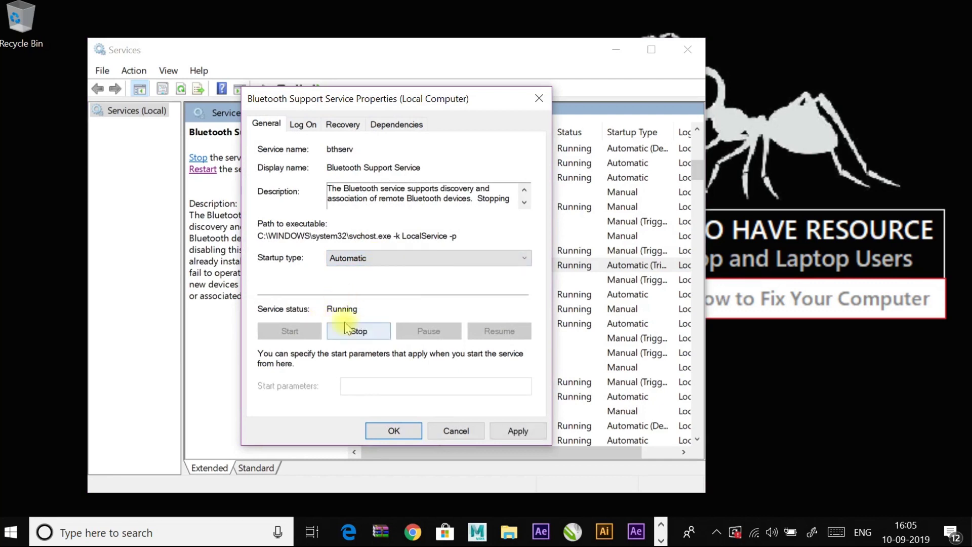
Stop and restart the service, including the audio gateway, save the settings, and close Services
{"action": "left_click", "coordinate": [370, 336]}
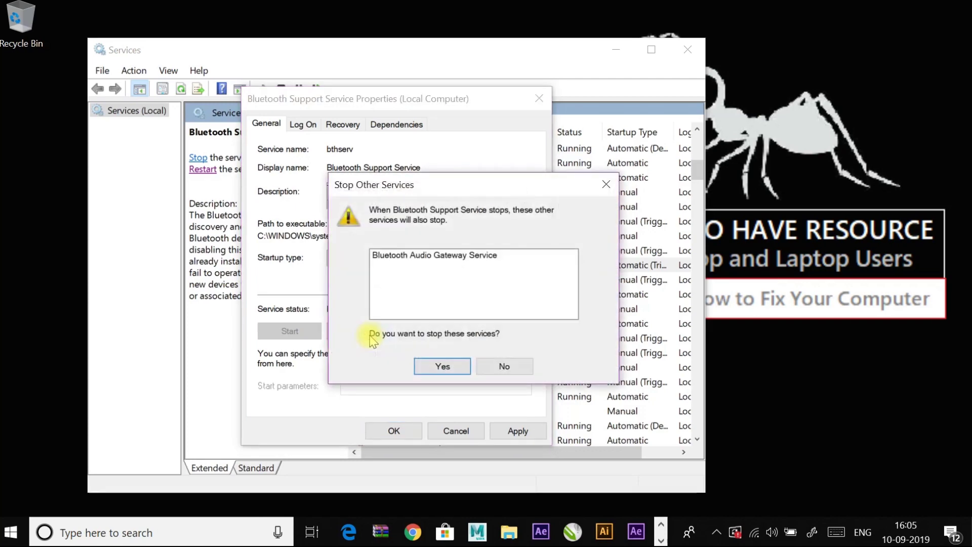
{"action": "left_click", "coordinate": [441, 365]}
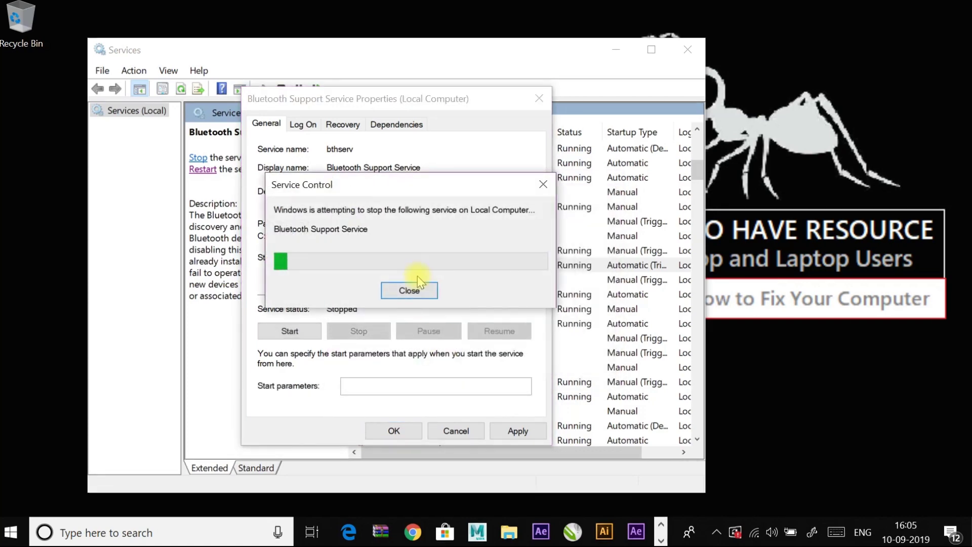
{"action": "left_click", "coordinate": [289, 332]}
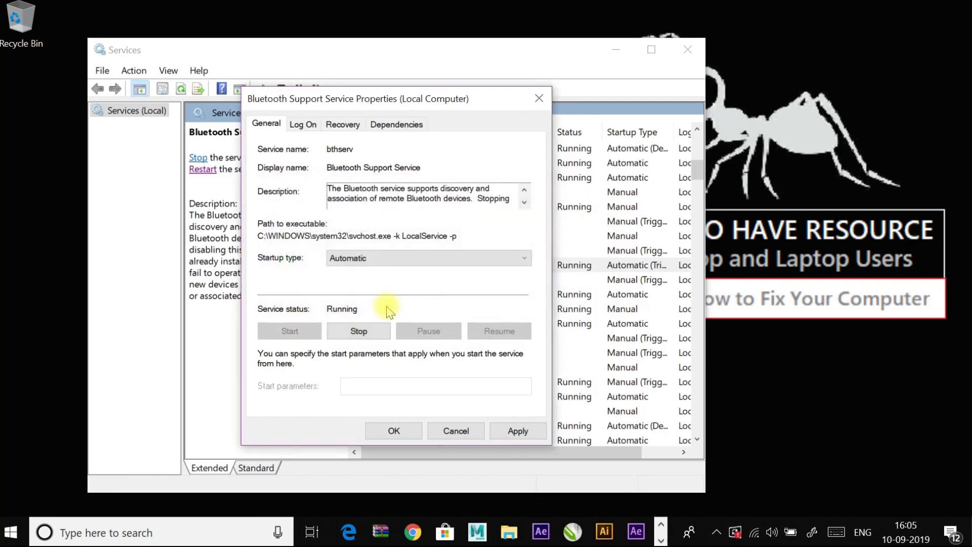
{"action": "left_click", "coordinate": [517, 431]}
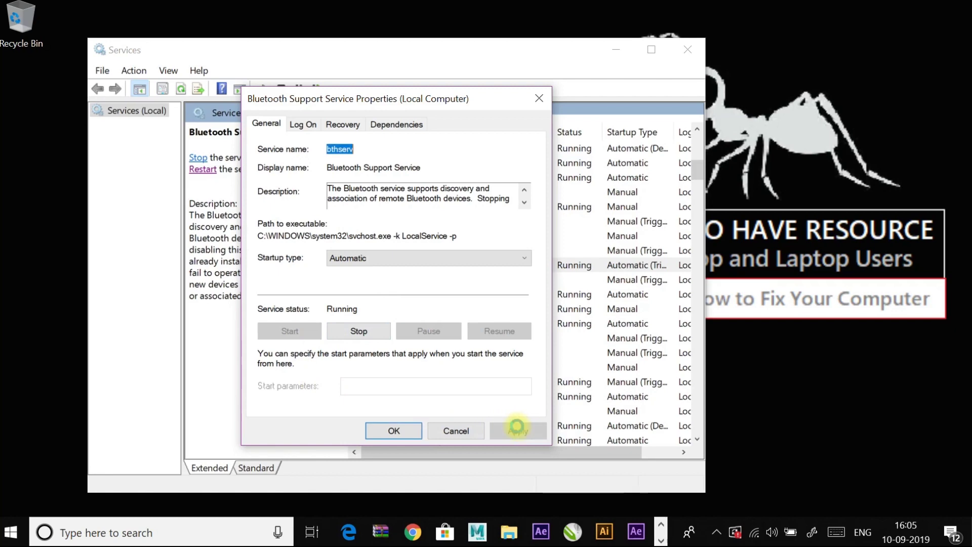
{"action": "left_click", "coordinate": [373, 431]}
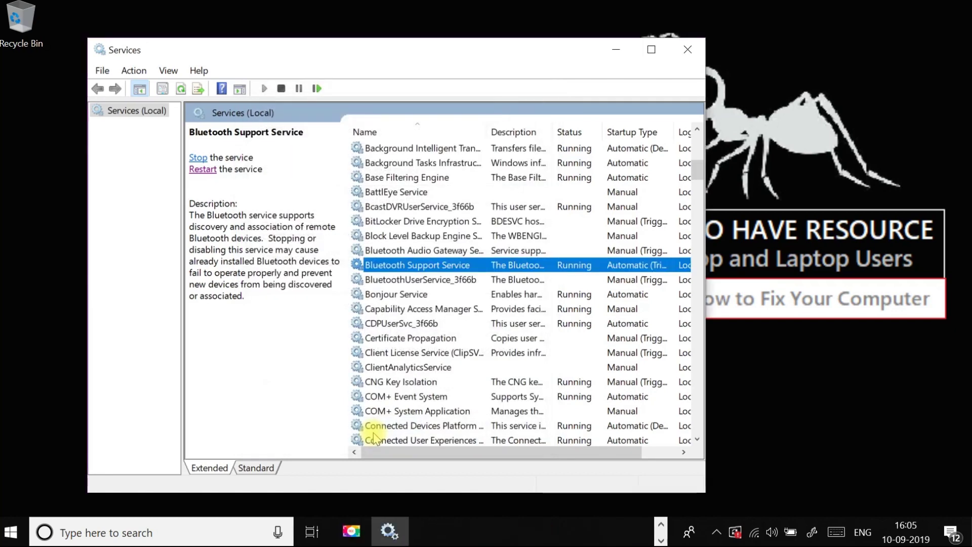
{"action": "left_click", "coordinate": [688, 51]}
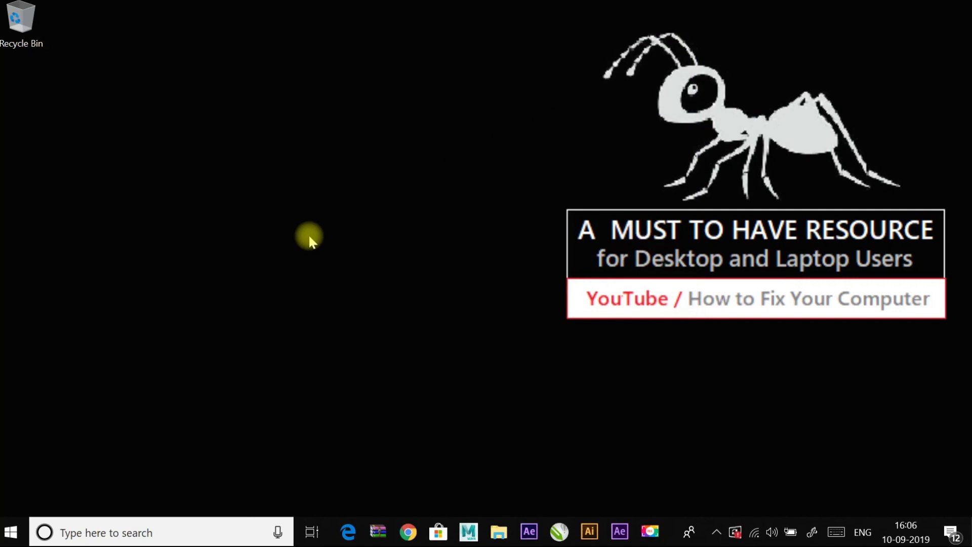